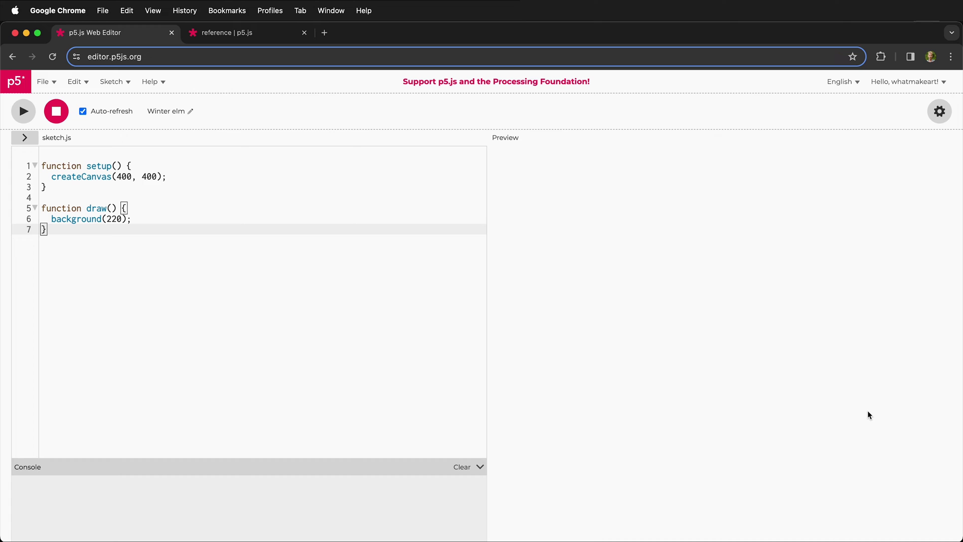
# Step: Run the sketch and add a commented-out background(23,56,147); line inside draw()
pyautogui.click(141, 219)
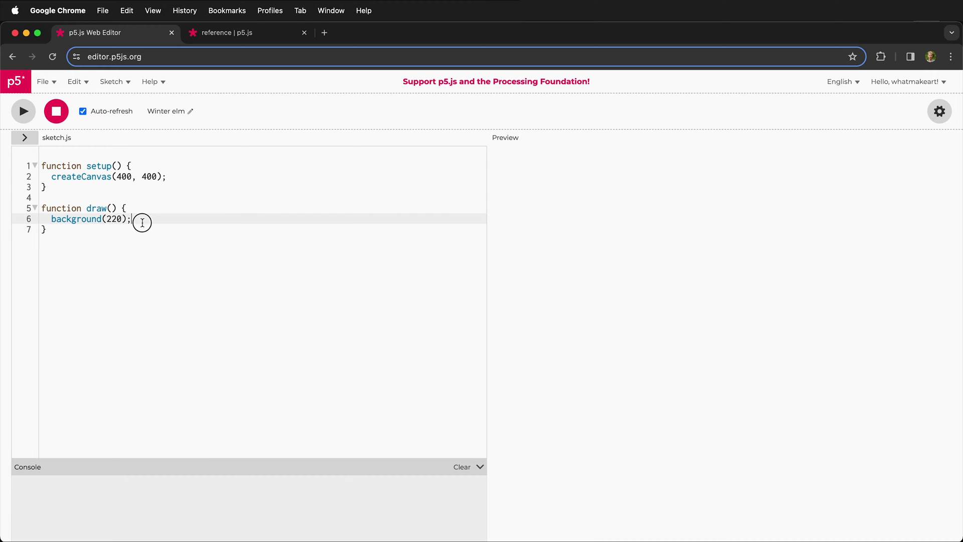
pyautogui.click(22, 110)
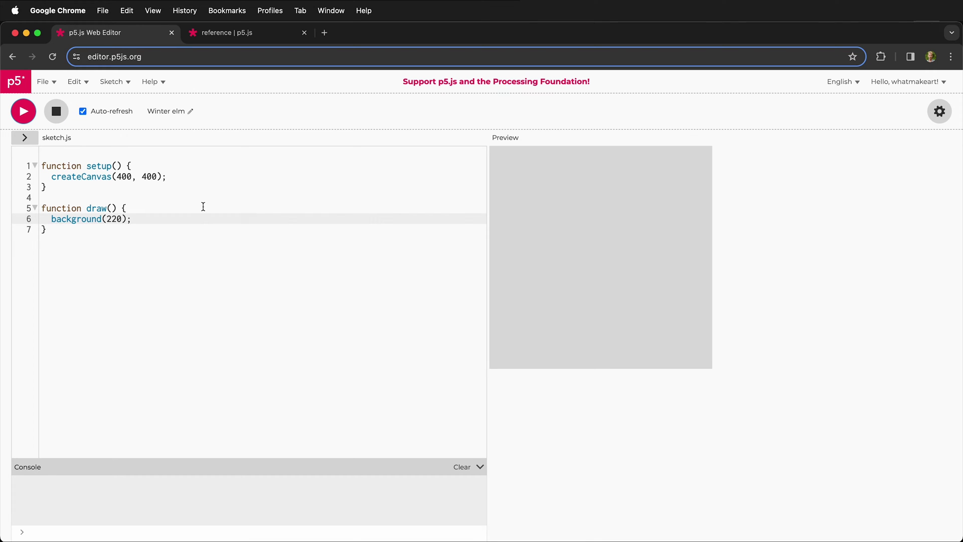
pyautogui.click(137, 218)
pyautogui.press('Return')
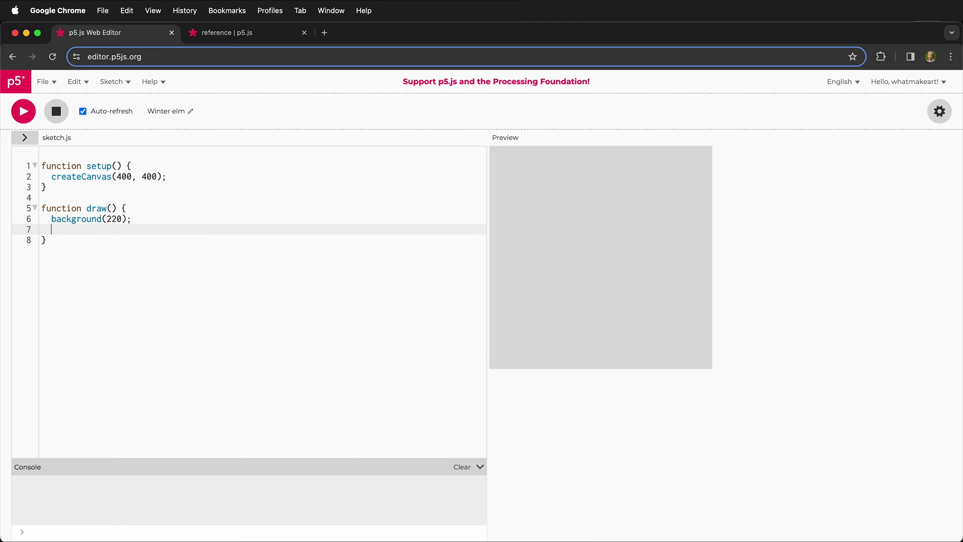
pyautogui.write('background(23,56,147);')
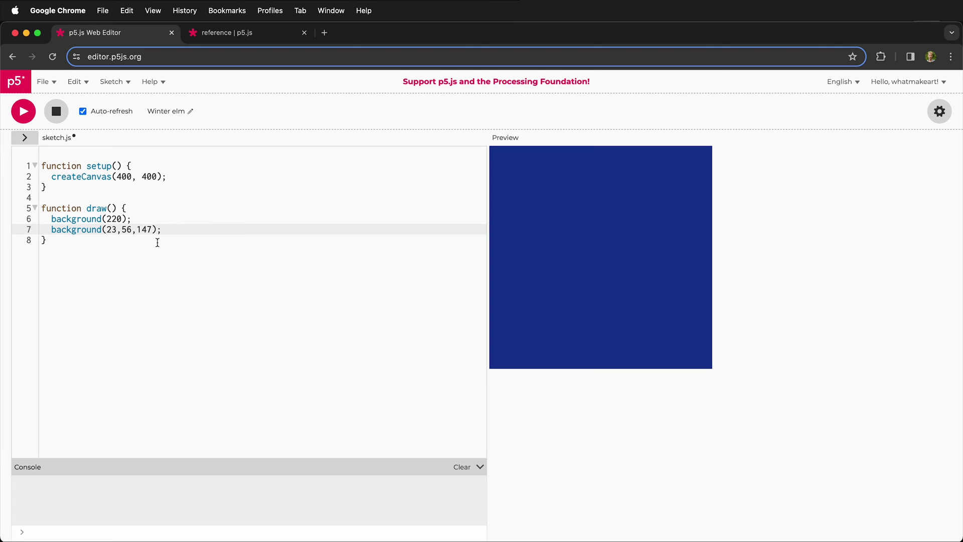
pyautogui.press('super+slash')
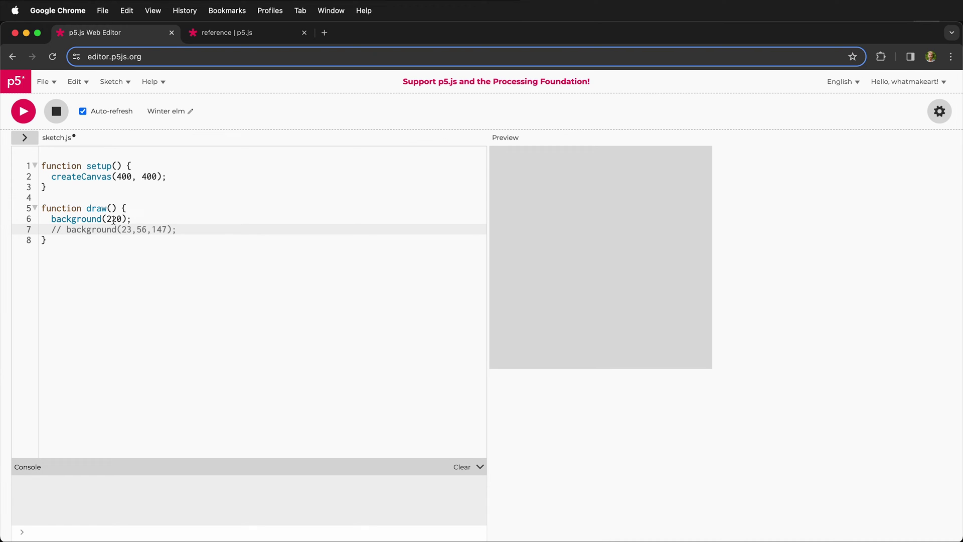
# Step: Append '// dark blue color' to the background(23,56,147) line and keep it commented out
pyautogui.press('super+slash')
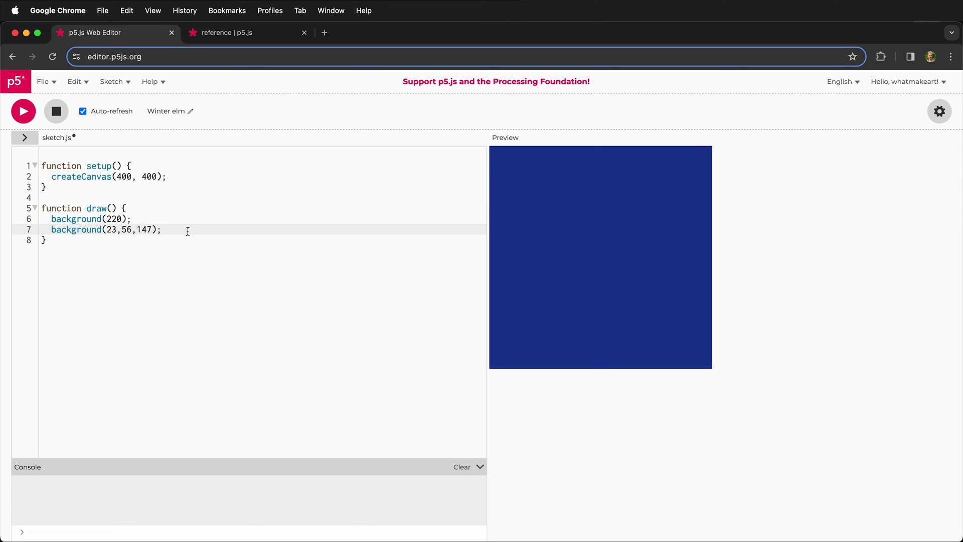
pyautogui.write('//')
pyautogui.write(' dark blue color')
pyautogui.click(52, 230)
pyautogui.write('//')
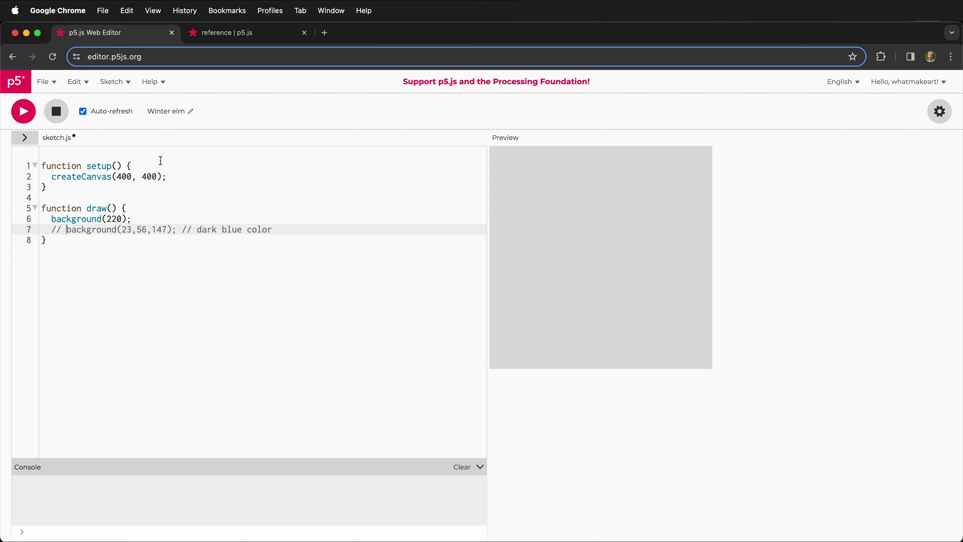
# Step: Insert two // header lines above setup() saying comments help your future self remember
pyautogui.click(41, 166)
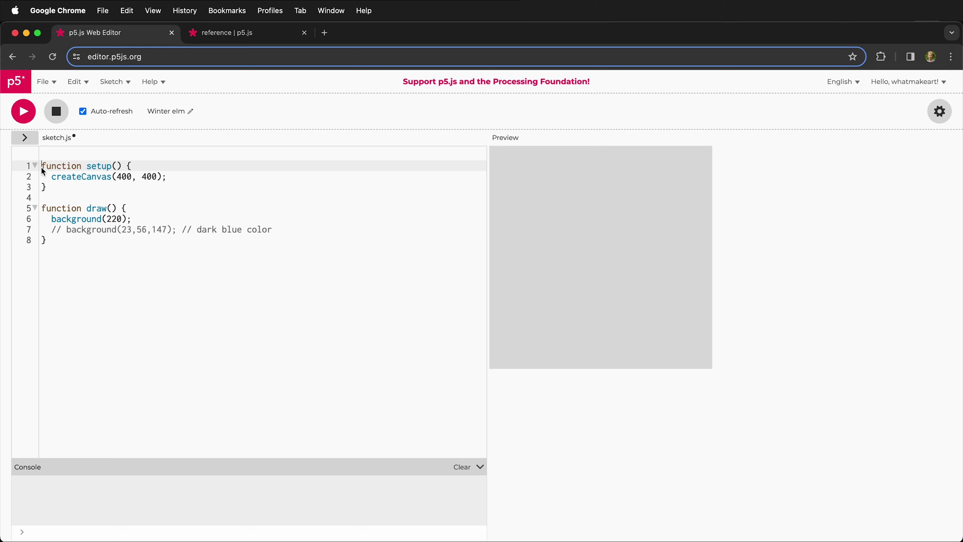
pyautogui.press('Return')
pyautogui.write('// ')
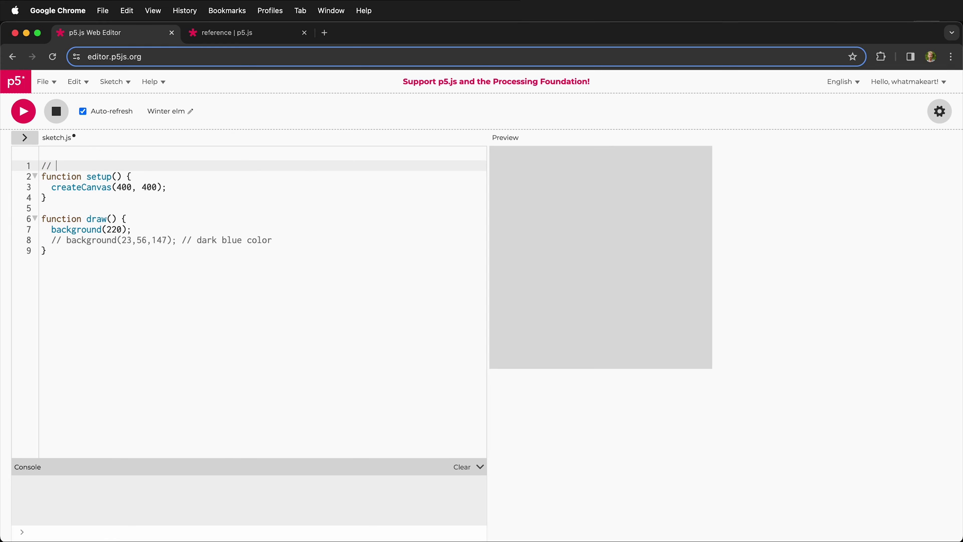
pyautogui.write('Code demonstrating how to use ')
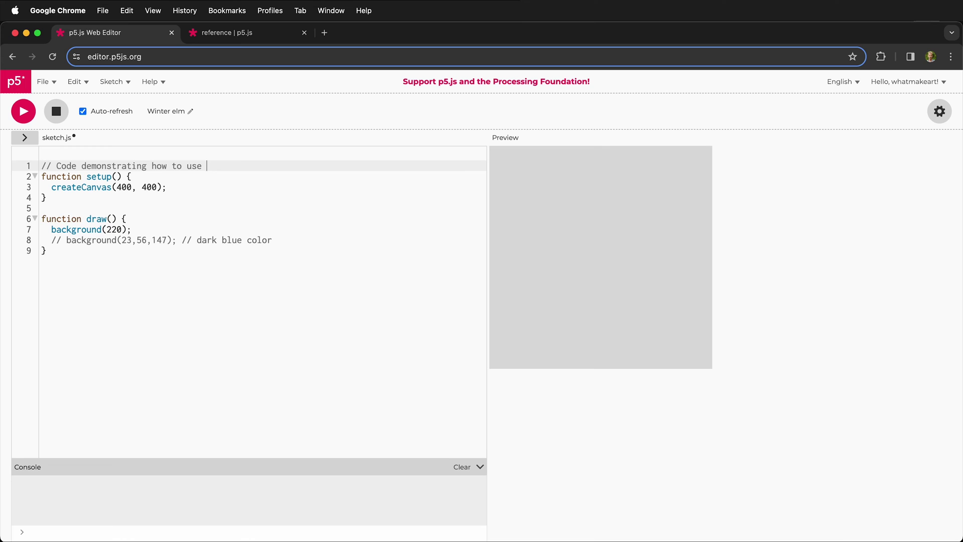
pyautogui.write('comments')
pyautogui.press('Return')
pyautogui.write('Comments in code help yo')
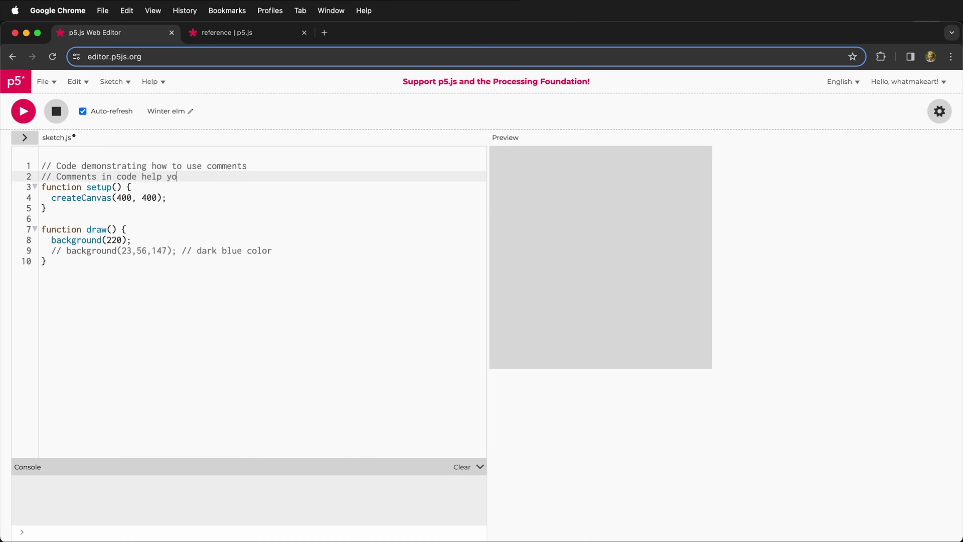
pyautogui.write('ur future self remember')
pyautogui.press('Return')
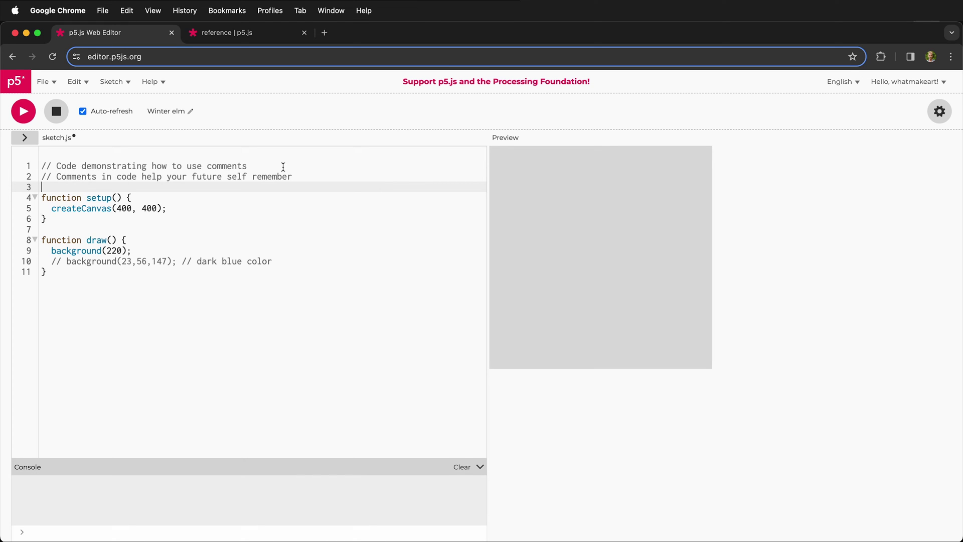
pyautogui.click(51, 274)
# Step: Add a /* */ block comment with several placeholder lines after draw()'s closing brace
pyautogui.press('Return')
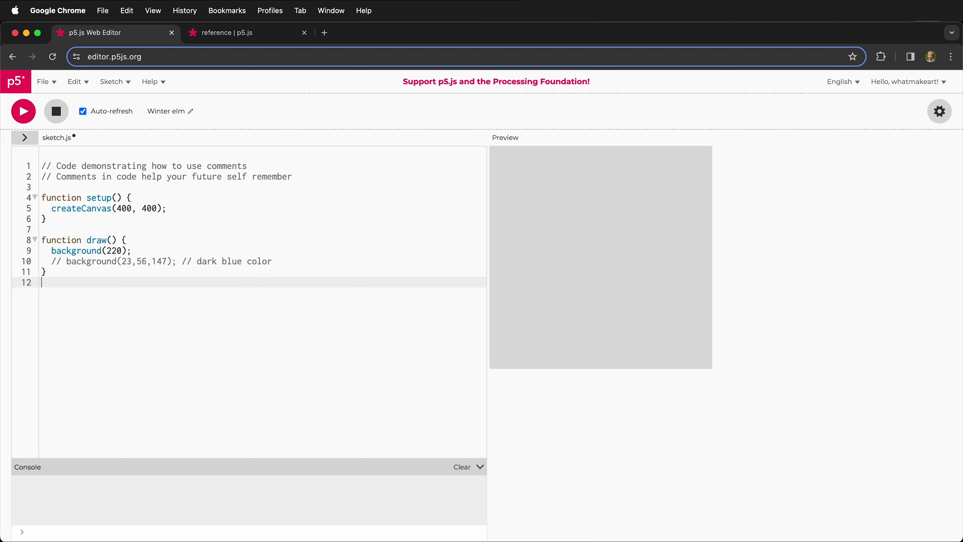
pyautogui.press('Return')
pyautogui.write('/*')
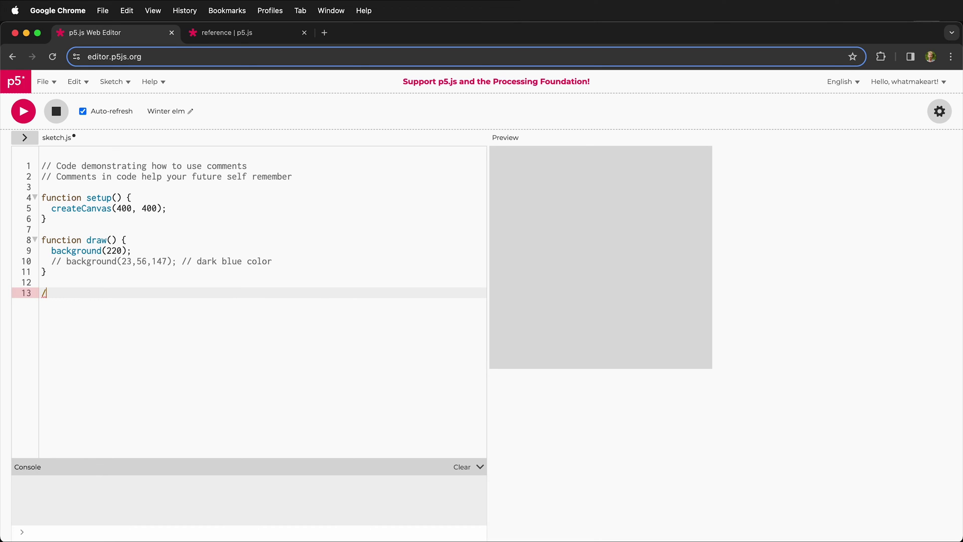
pyautogui.press('Return')
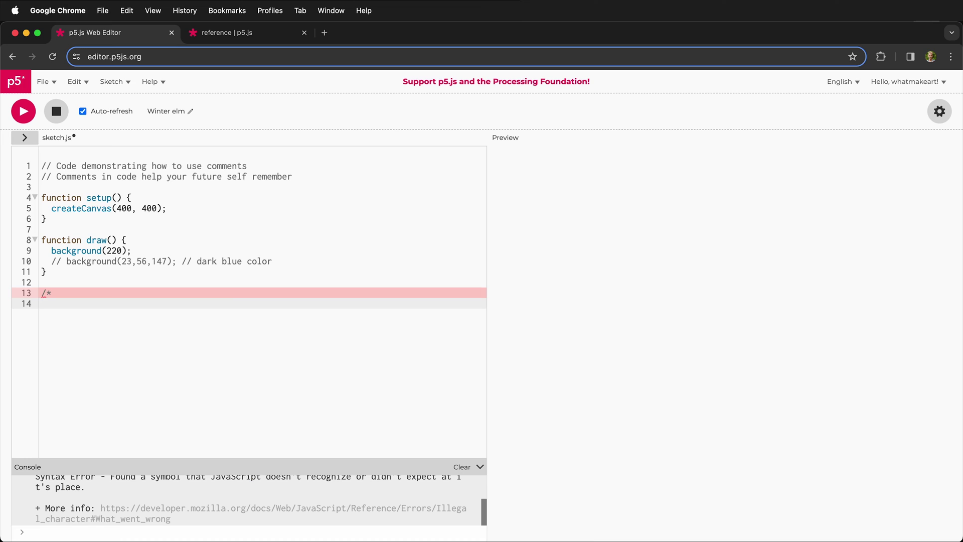
pyautogui.write('dfd')
pyautogui.press('Return')
pyautogui.write('df')
pyautogui.press('Return')
pyautogui.write('df')
pyautogui.press('Return')
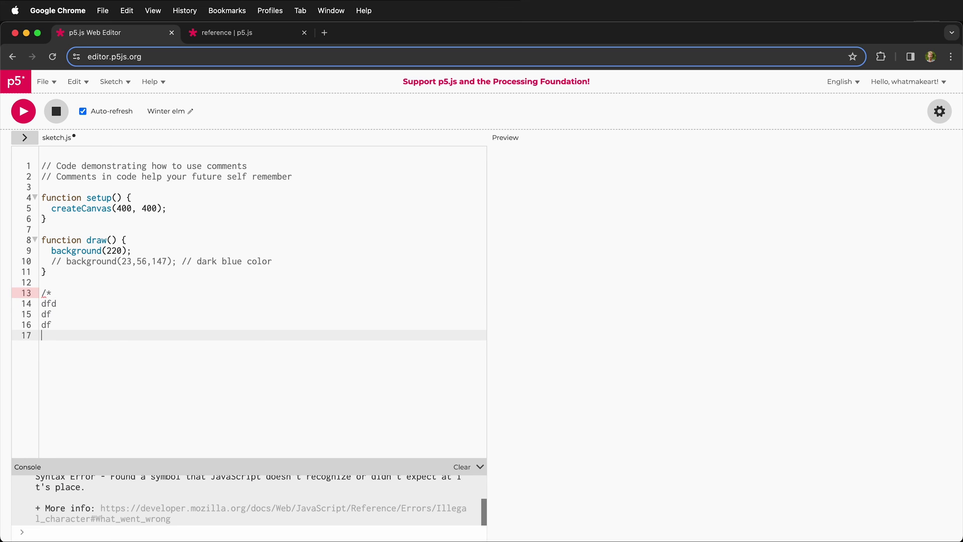
pyautogui.write('*/')
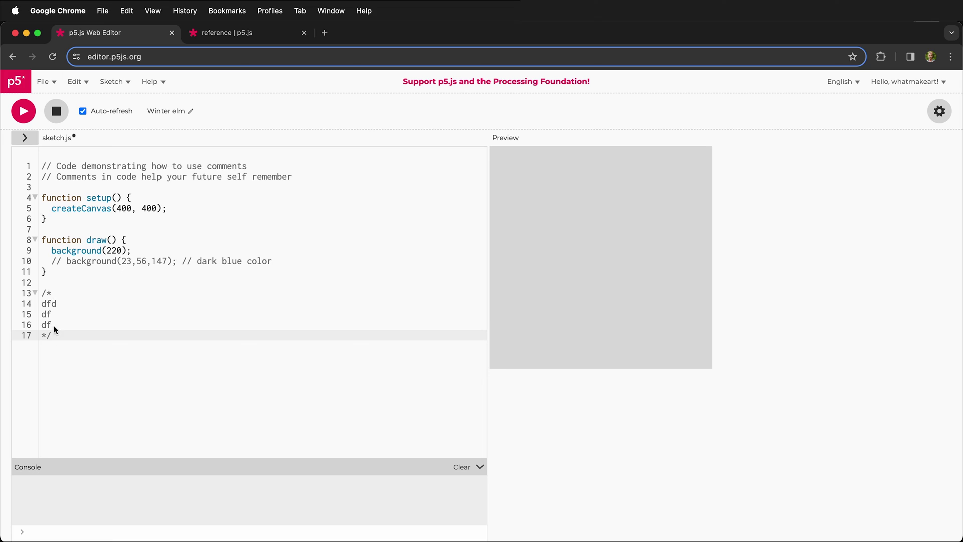
pyautogui.click(51, 314)
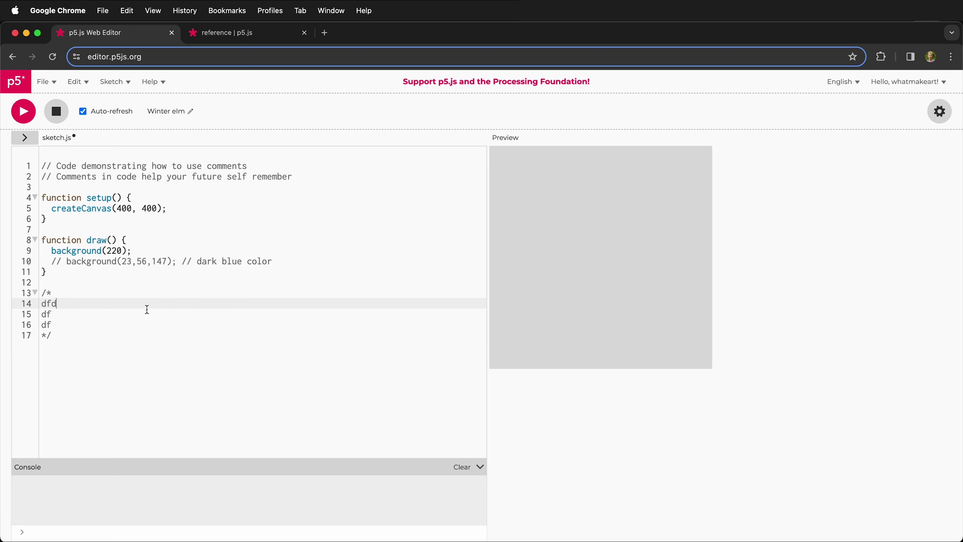
pyautogui.write('dffgfg df')
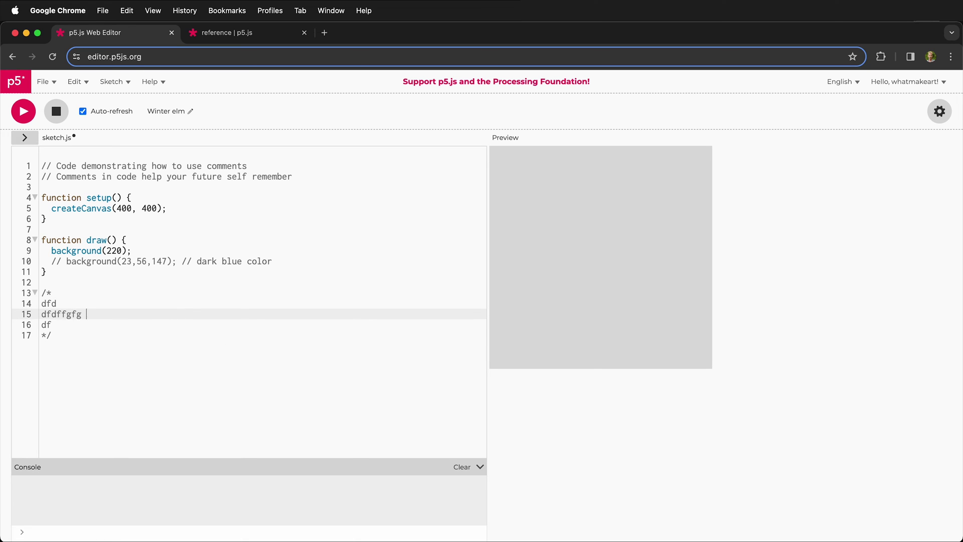
pyautogui.moveTo(80, 335); pyautogui.dragTo(72, 304)
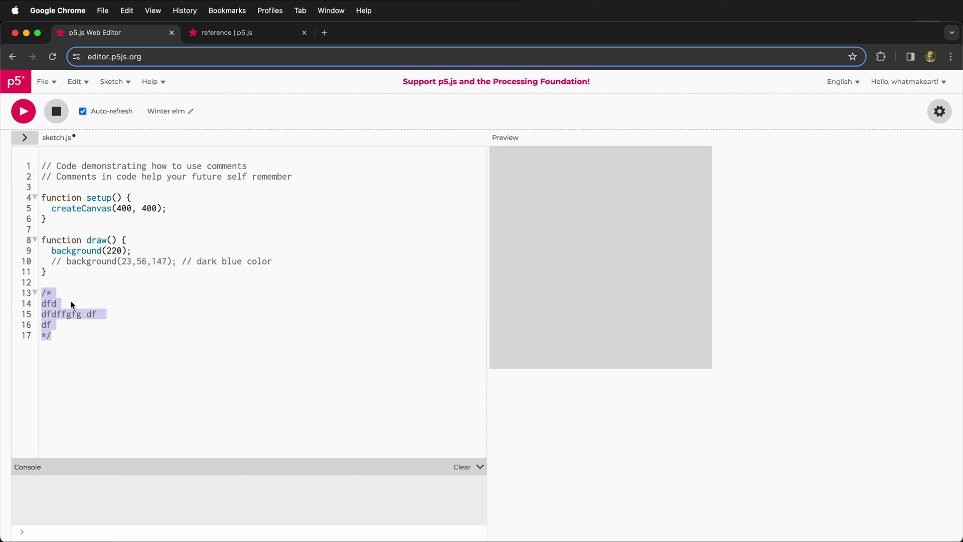
pyautogui.click(92, 346)
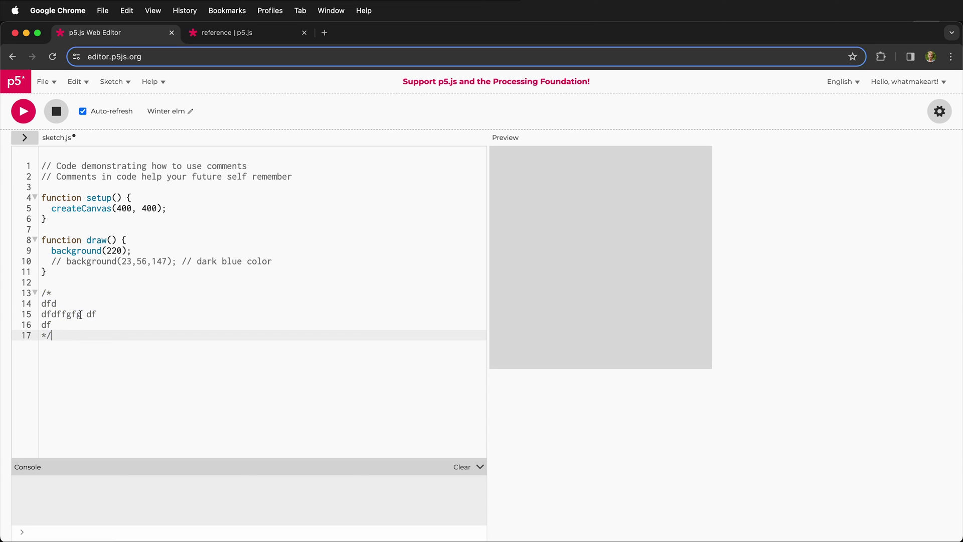
# Step: Wrap the background lines inside draw() in /* */, producing a SyntaxError in the console
pyautogui.click(134, 240)
pyautogui.press('Return')
pyautogui.write('/*')
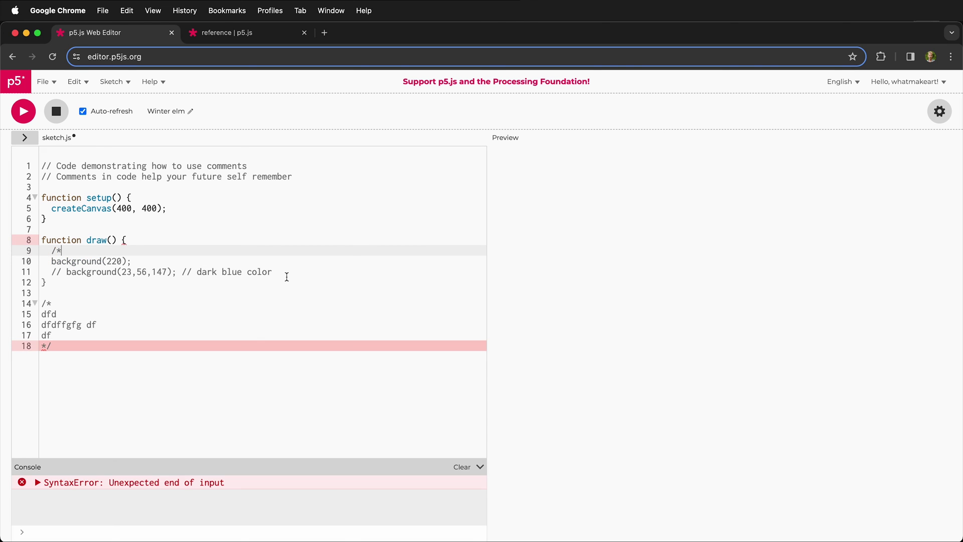
pyautogui.click(286, 276)
pyautogui.press('Return')
pyautogui.write('*/')
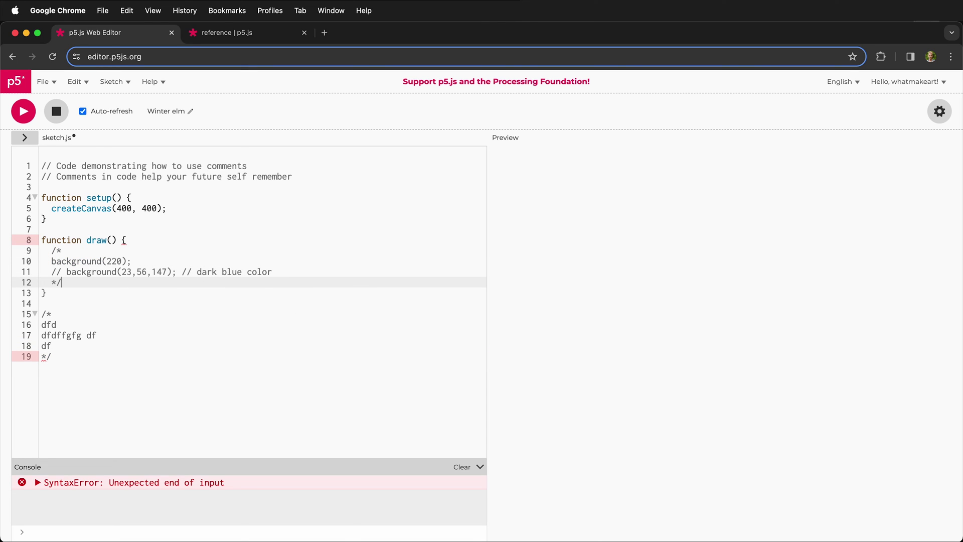